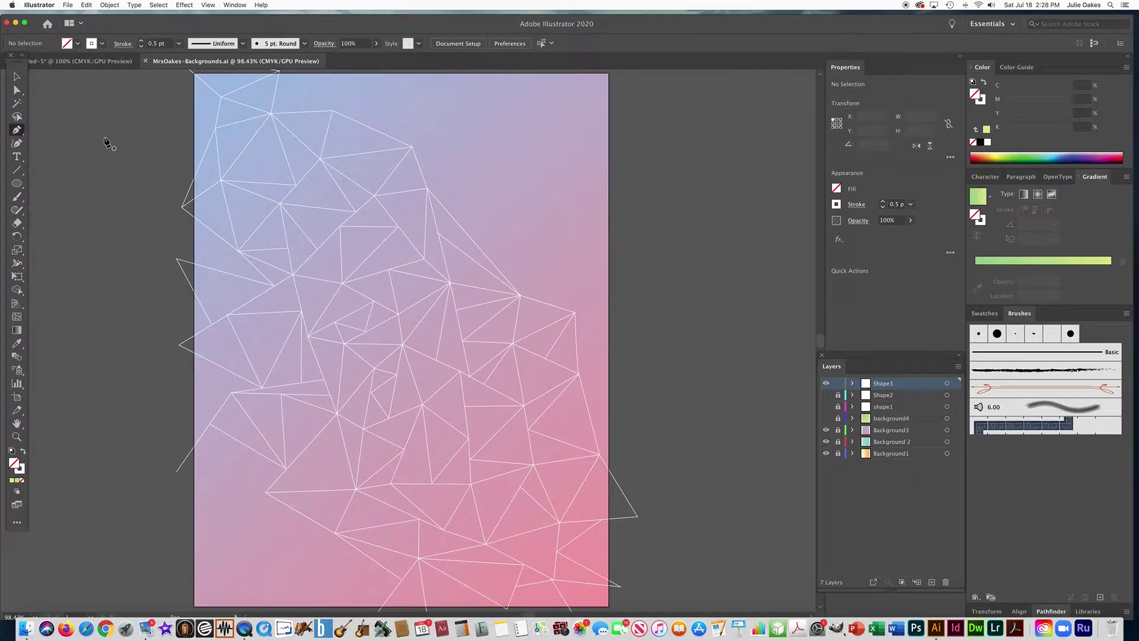
# Step: Hide the Shape3 layer so only the blue-to-pink gradient background remains visible
pyautogui.click(826, 384)
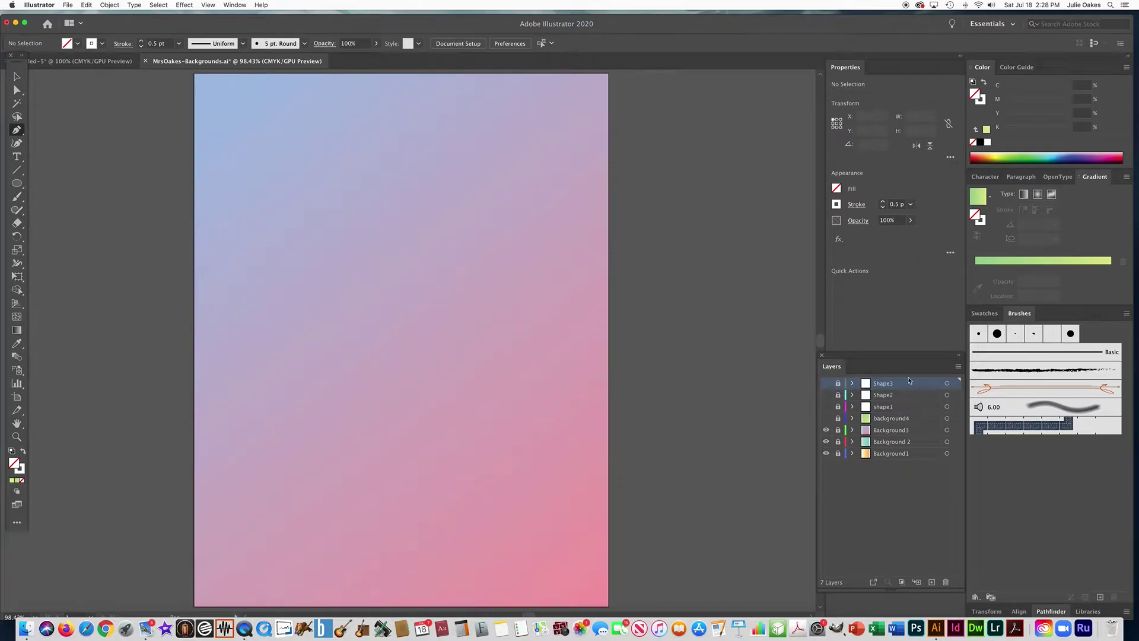
pyautogui.click(956, 368)
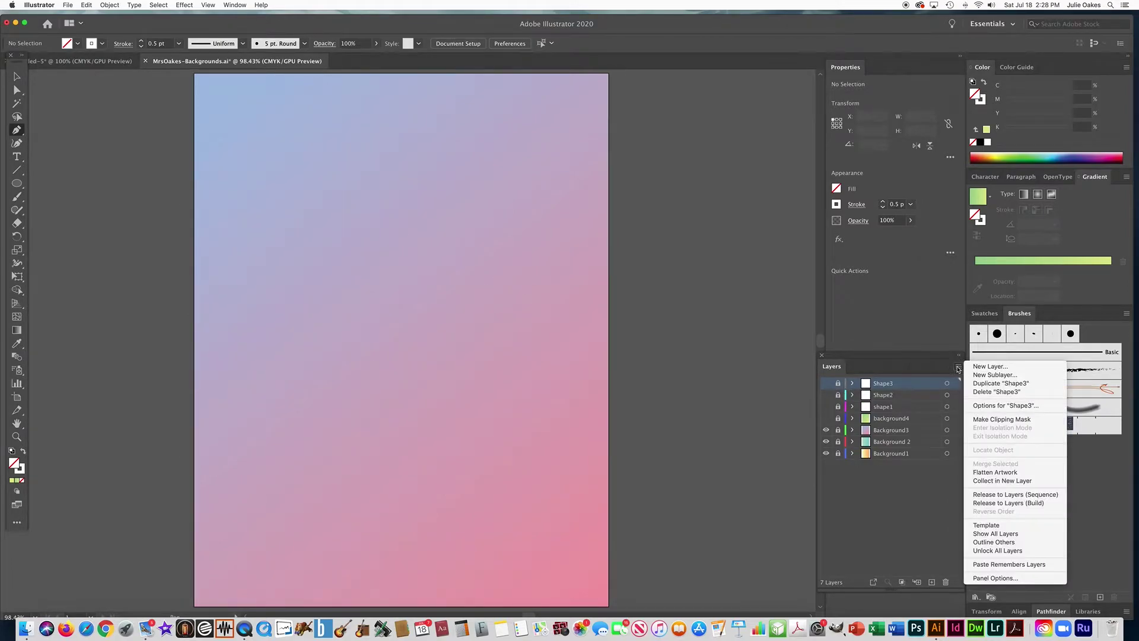
# Step: Create a new empty layer named shape4 at the top of the layer stack
pyautogui.click(988, 369)
pyautogui.write('shape4')
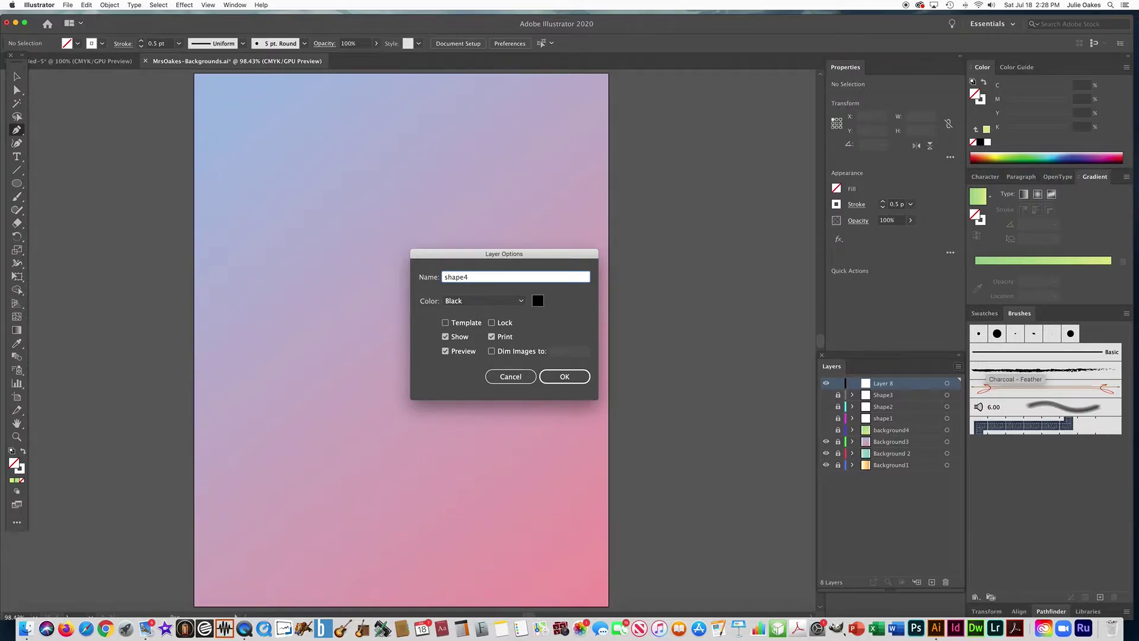
pyautogui.press('Return')
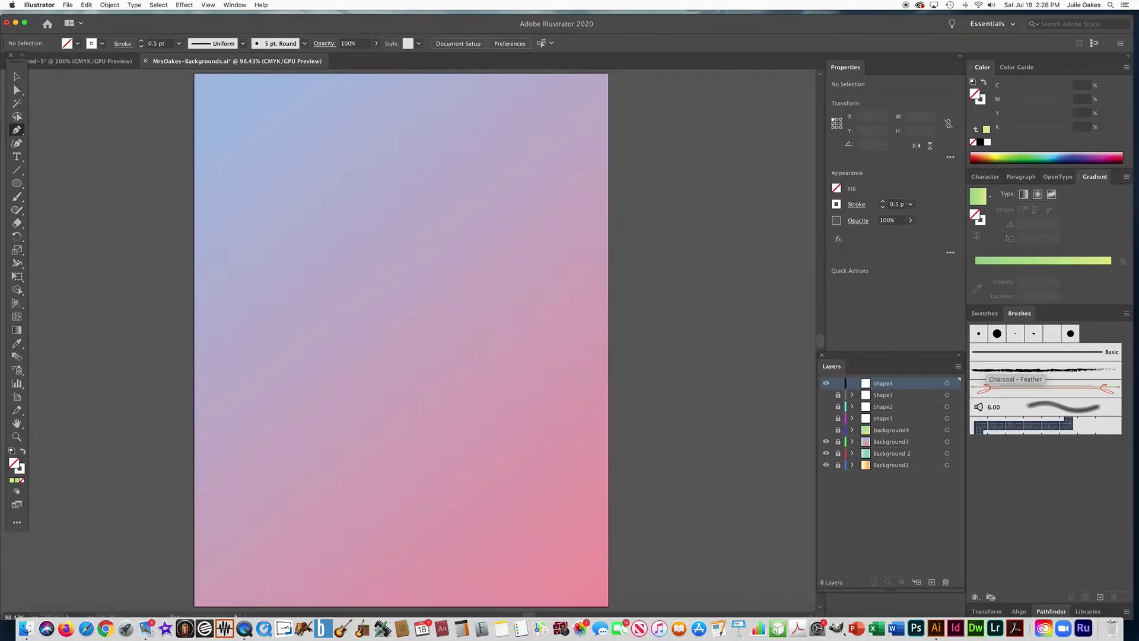
pyautogui.click(16, 183)
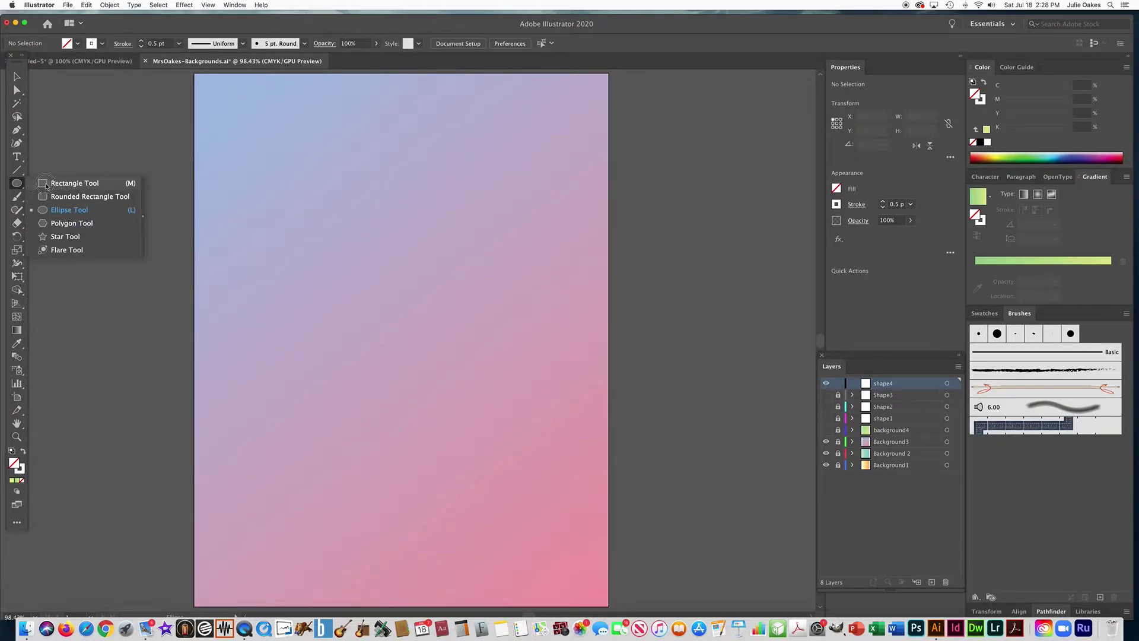
# Step: Use the Rectangle Tool at 0.5 pt stroke to draw a 1.3044 in square near the top-left
pyautogui.click(48, 184)
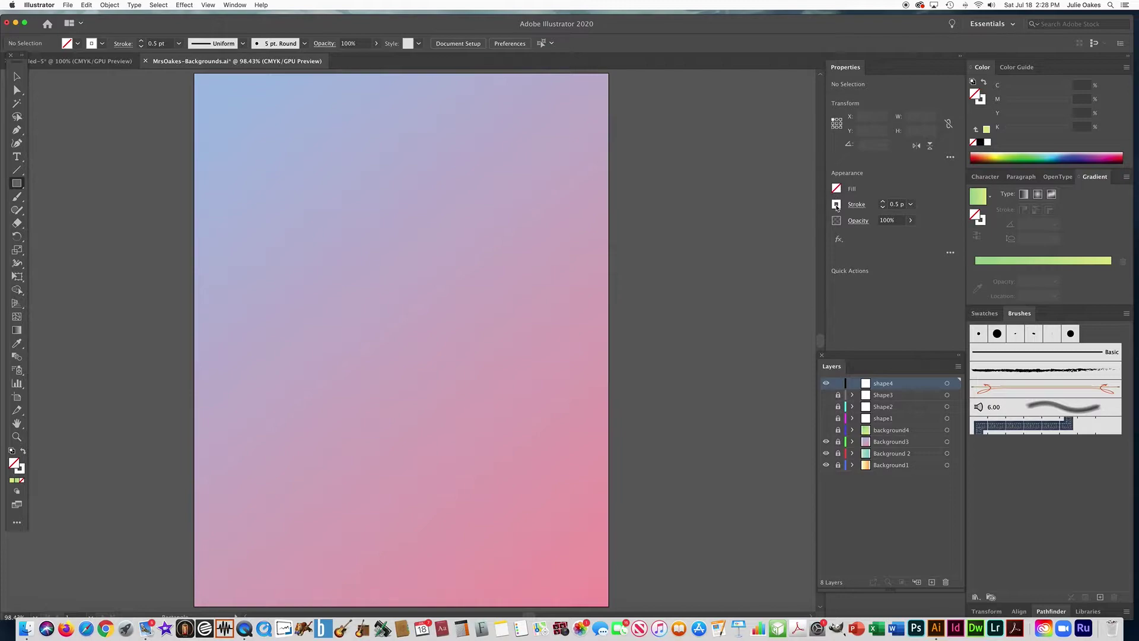
pyautogui.click(911, 205)
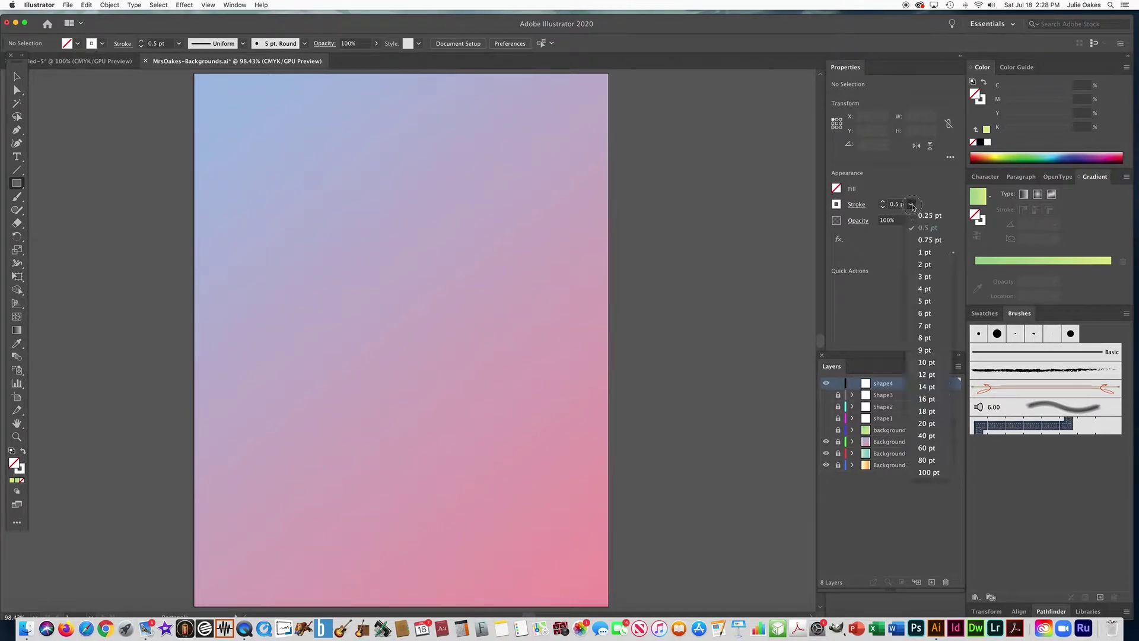
pyautogui.click(931, 231)
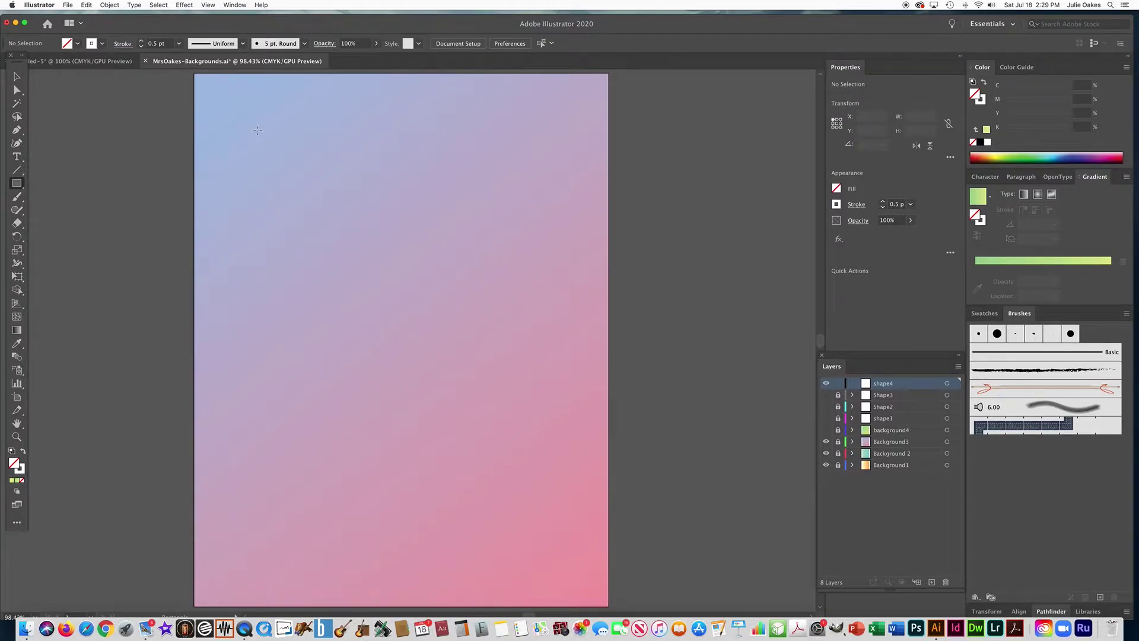
pyautogui.moveTo(217, 125); pyautogui.dragTo(261, 188)
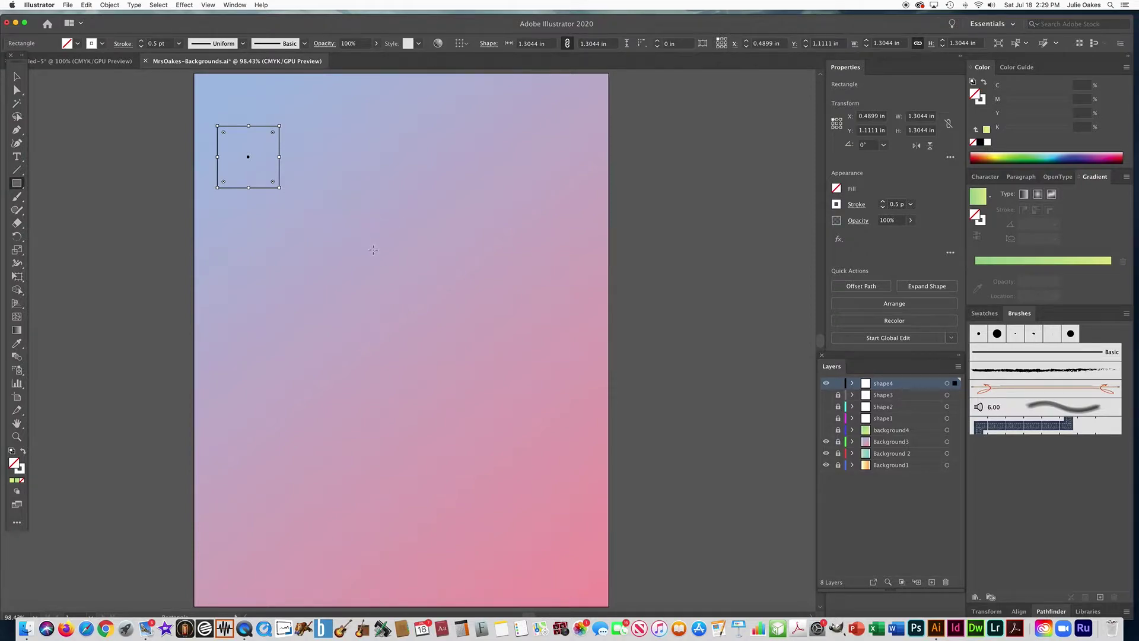
# Step: Draw a larger 2.1772 in square overlapping the first, then open shape4's Layer Options
pyautogui.moveTo(373, 249); pyautogui.dragTo(268, 188)
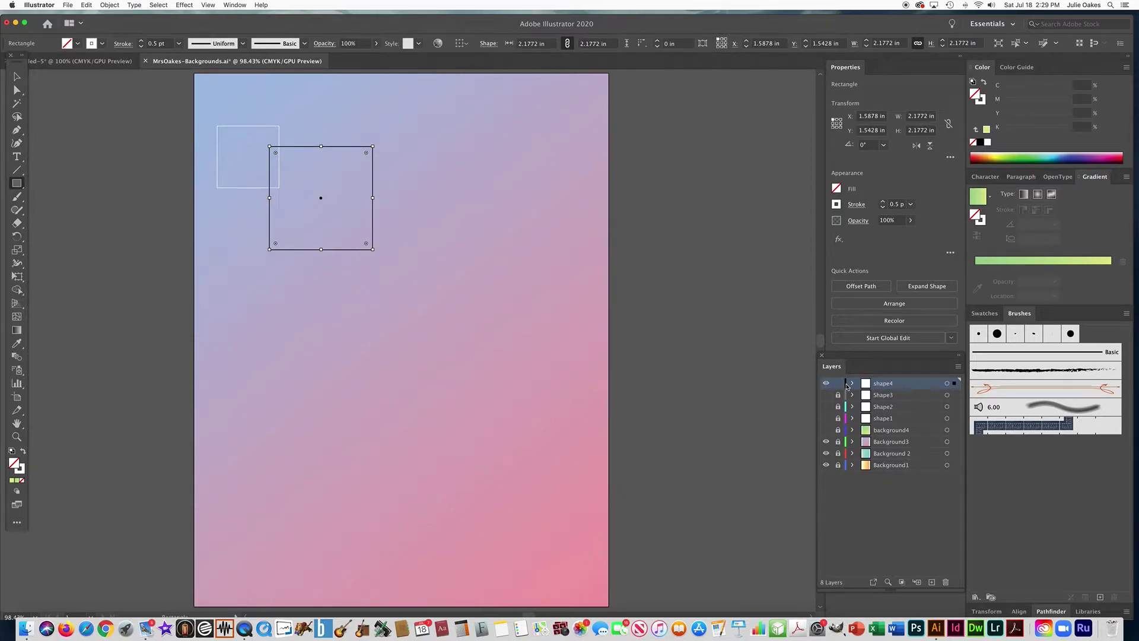
pyautogui.doubleClick(881, 383)
pyautogui.doubleClick(865, 386)
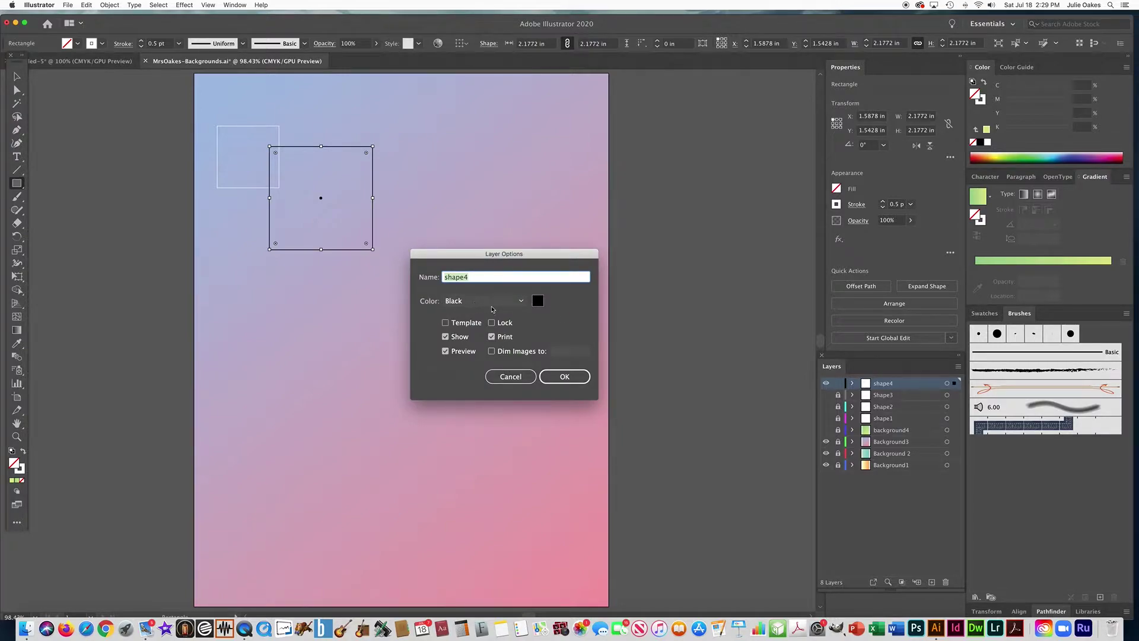
# Step: Set the shape4 layer colour to Dark Blue and confirm Layer Options
pyautogui.click(492, 310)
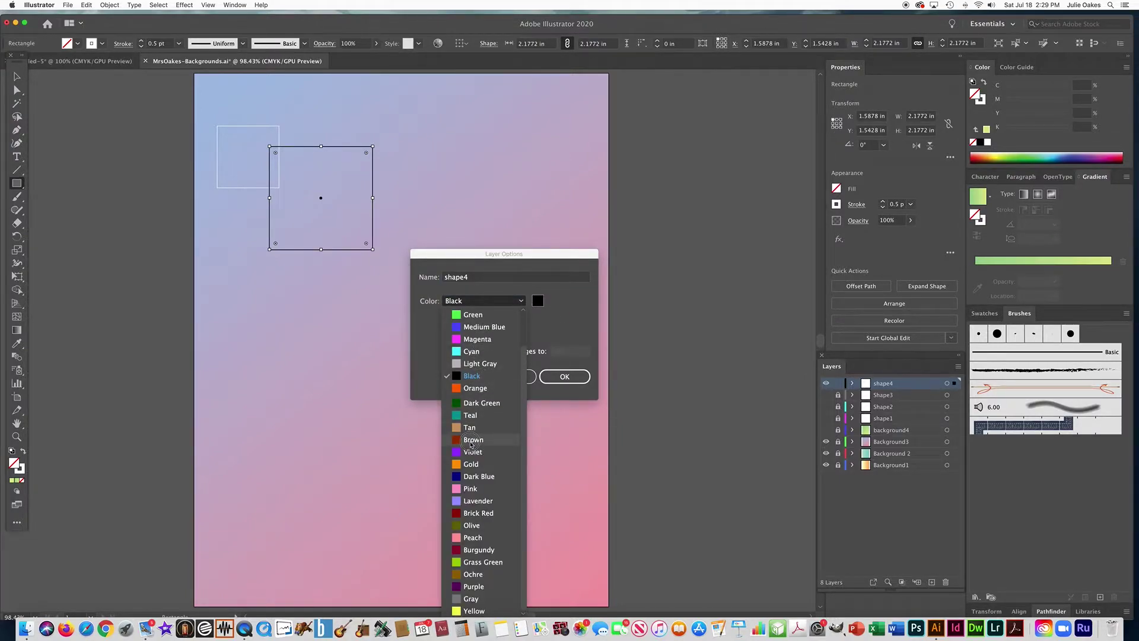
pyautogui.click(478, 477)
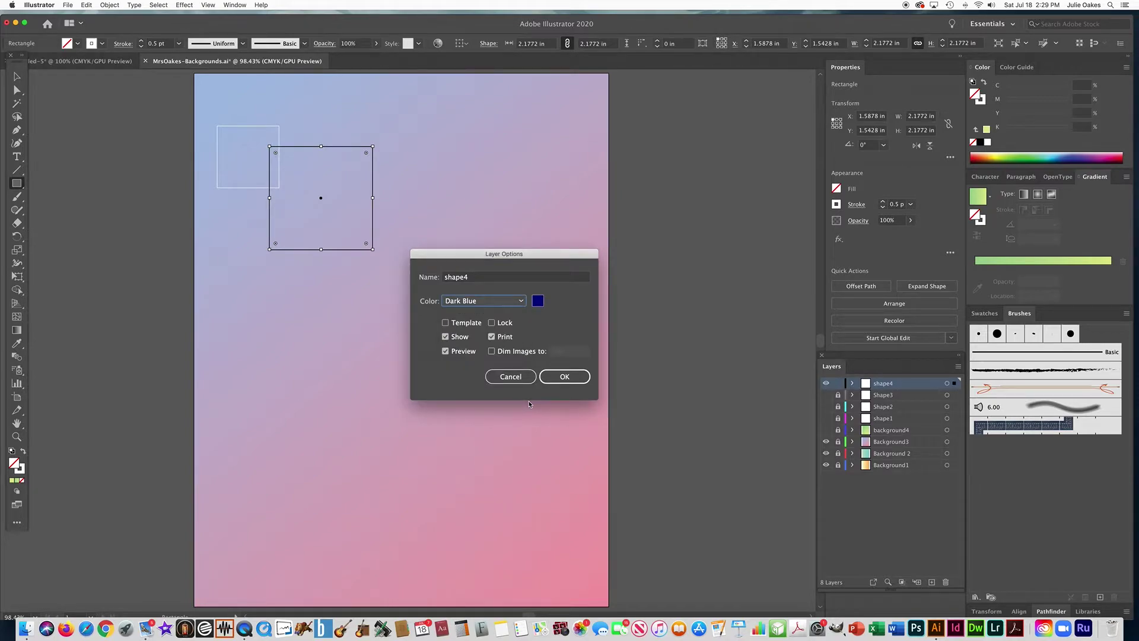
pyautogui.click(564, 376)
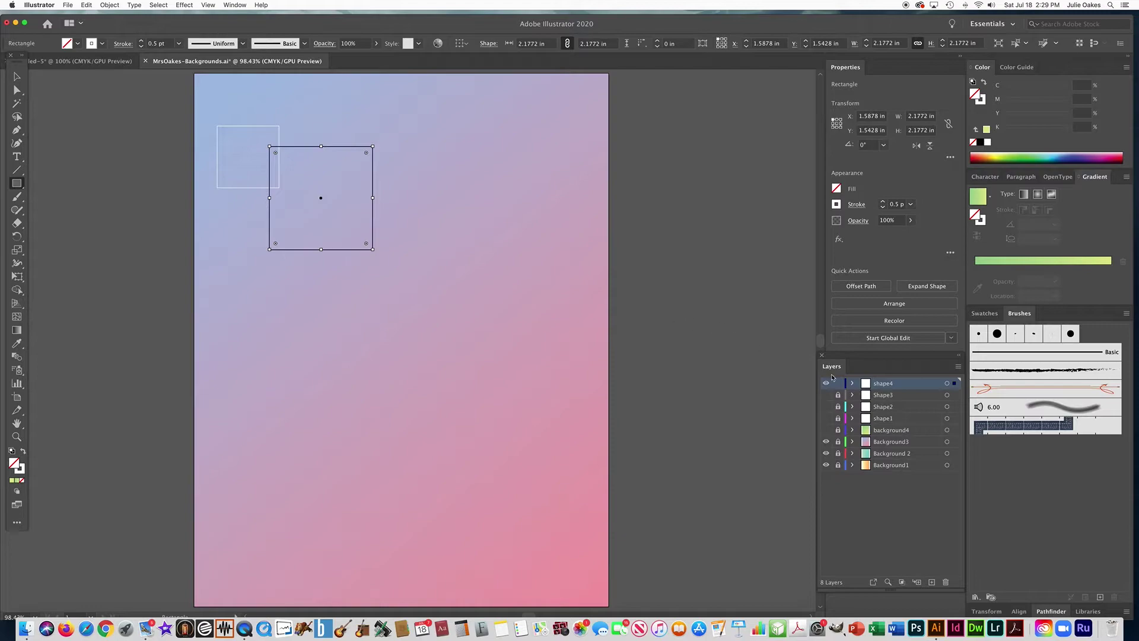
# Step: Build a cluster of varied squares around the first two, including 1.5203 in and 0.732 in ones
pyautogui.moveTo(421, 274)
pyautogui.mouseDown()
pyautogui.moveTo(332, 185)
pyautogui.moveTo(350, 203)
pyautogui.mouseUp()
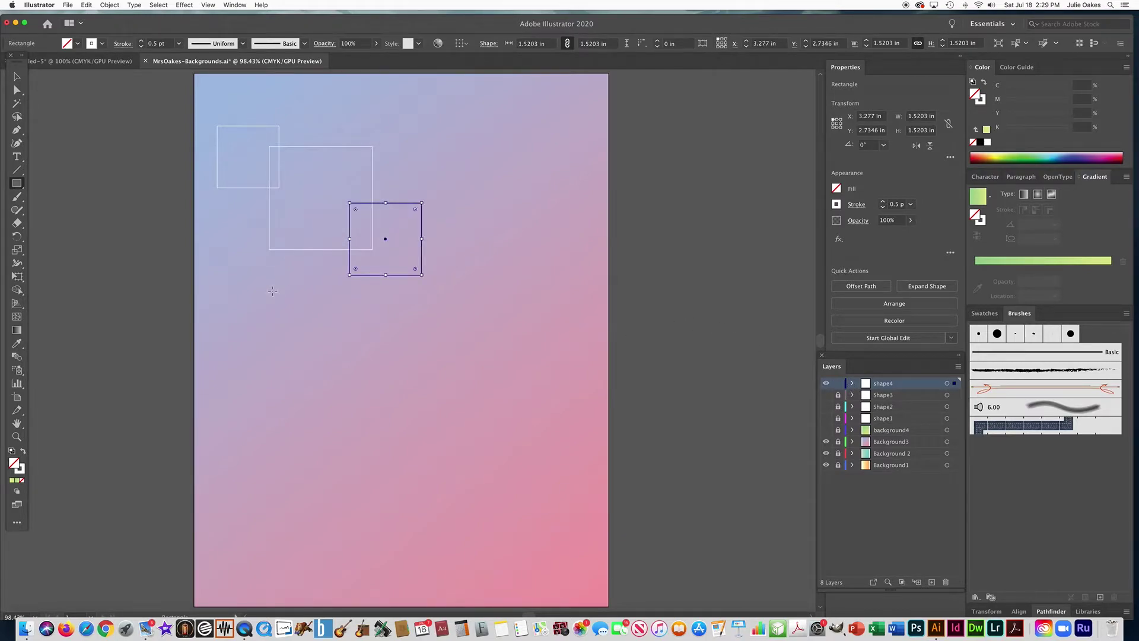
pyautogui.moveTo(286, 271); pyautogui.dragTo(314, 242)
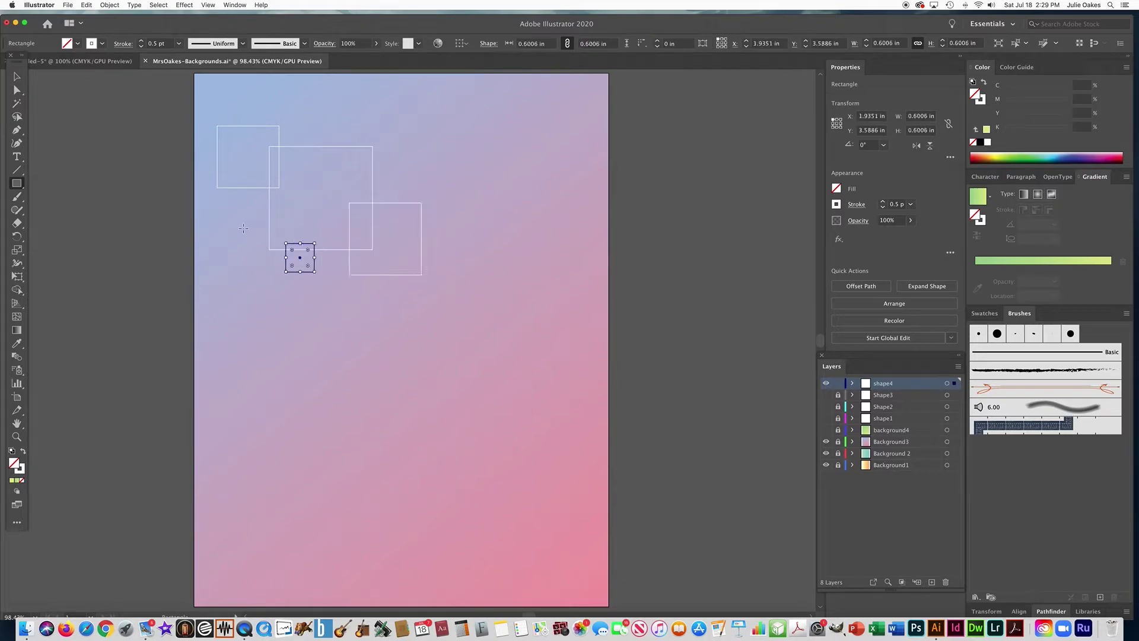
pyautogui.moveTo(239, 219); pyautogui.dragTo(261, 242)
pyautogui.moveTo(321, 125)
pyautogui.mouseDown()
pyautogui.moveTo(402, 153)
pyautogui.moveTo(376, 183)
pyautogui.moveTo(382, 198)
pyautogui.mouseUp()
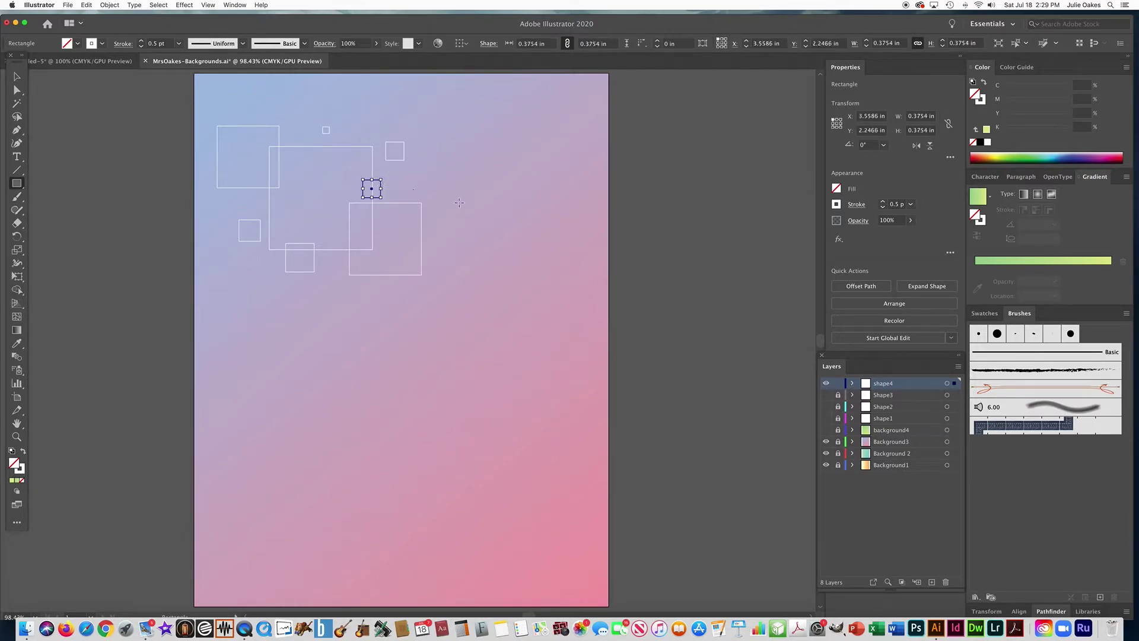
pyautogui.moveTo(458, 203); pyautogui.dragTo(427, 234)
pyautogui.moveTo(491, 304); pyautogui.dragTo(383, 266)
pyautogui.moveTo(360, 313); pyautogui.dragTo(381, 291)
pyautogui.moveTo(306, 294)
pyautogui.mouseDown()
pyautogui.moveTo(392, 376)
pyautogui.moveTo(344, 341)
pyautogui.mouseUp()
pyautogui.moveTo(243, 265)
pyautogui.mouseDown()
pyautogui.moveTo(282, 294)
pyautogui.moveTo(223, 300)
pyautogui.moveTo(291, 353)
pyautogui.mouseUp()
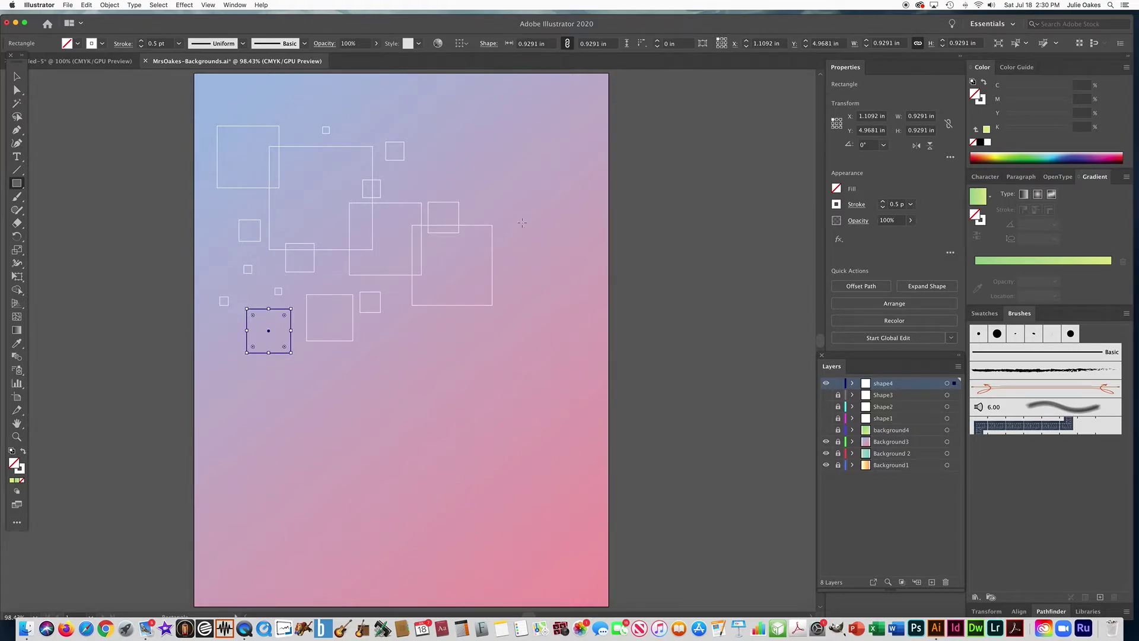
pyautogui.moveTo(470, 321); pyautogui.dragTo(434, 286)
# Step: Add more squares lower and toward the right edge, including a 1.905 in one, undoing one oversized square
pyautogui.moveTo(442, 409); pyautogui.dragTo(347, 367)
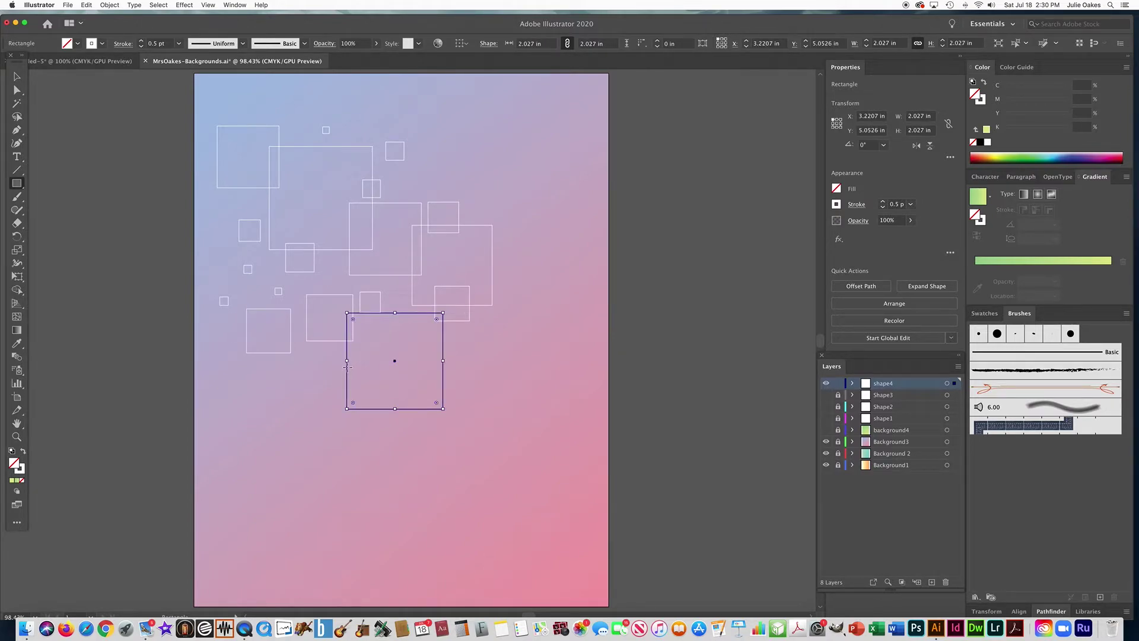
pyautogui.press('super+z')
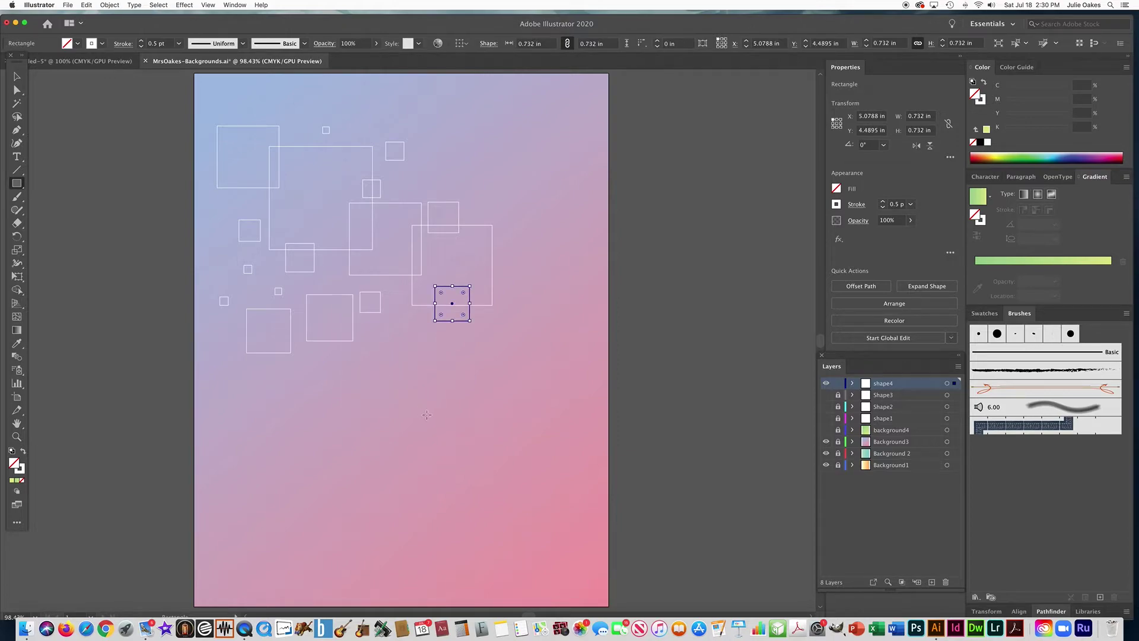
pyautogui.moveTo(427, 414); pyautogui.dragTo(351, 441)
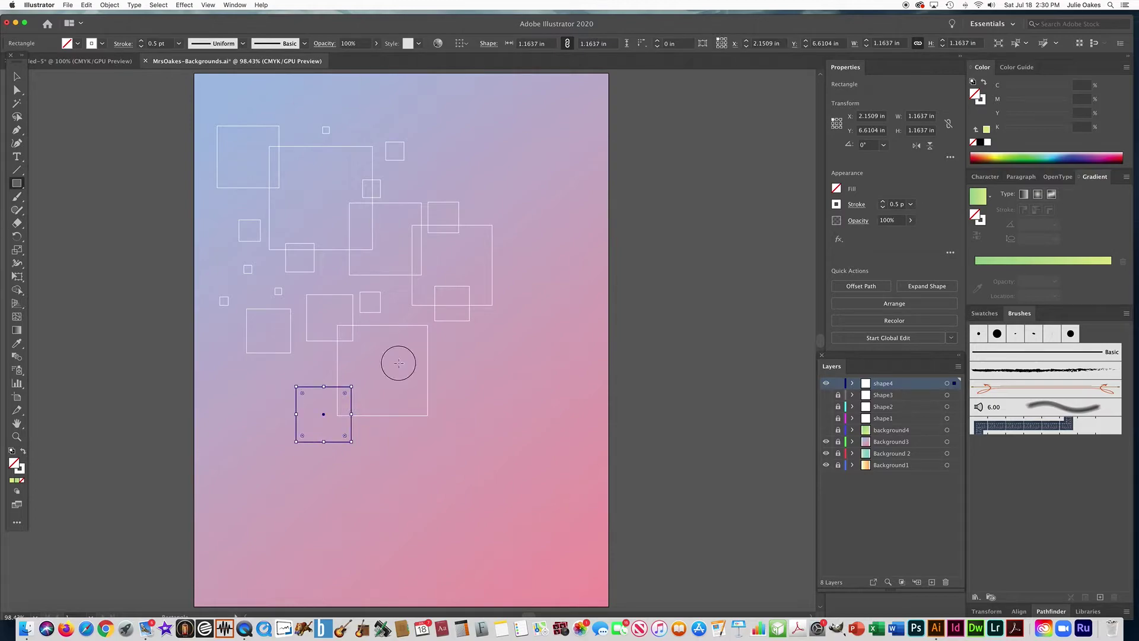
pyautogui.moveTo(399, 363); pyautogui.dragTo(411, 375)
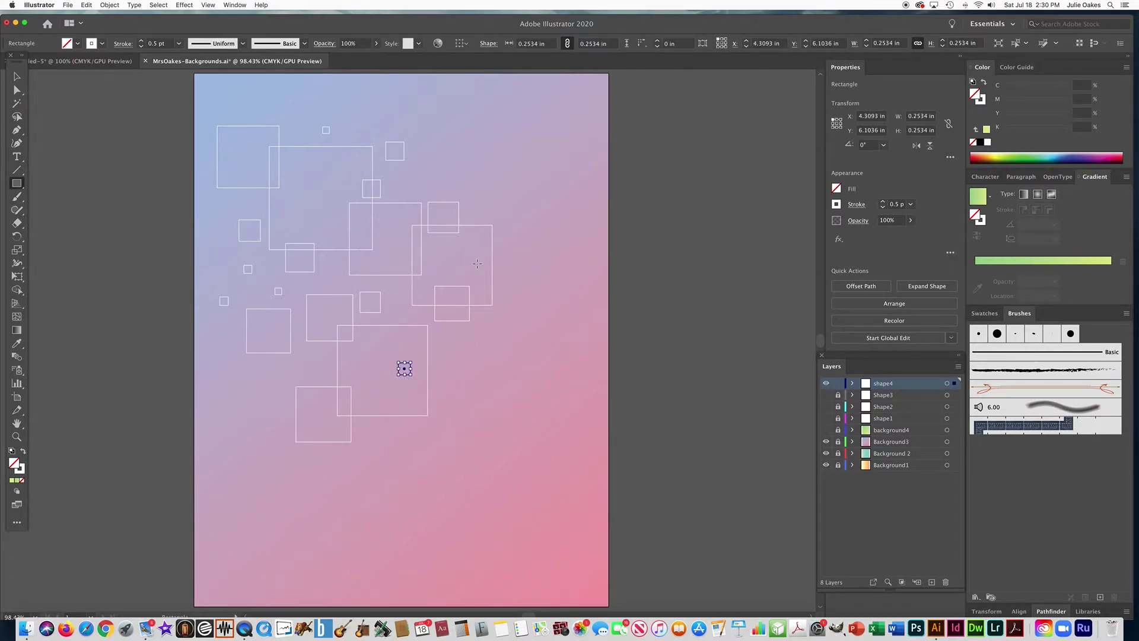
pyautogui.moveTo(477, 263); pyautogui.dragTo(484, 271)
pyautogui.moveTo(517, 363); pyautogui.dragTo(477, 325)
pyautogui.moveTo(487, 417); pyautogui.dragTo(424, 449)
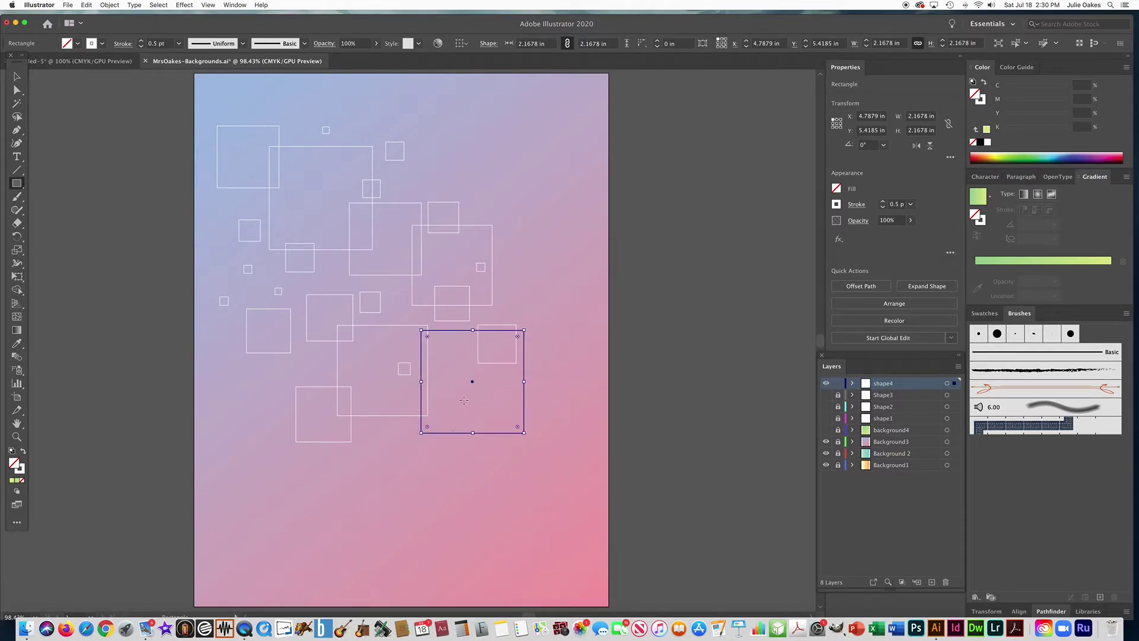
pyautogui.moveTo(446, 394); pyautogui.dragTo(472, 419)
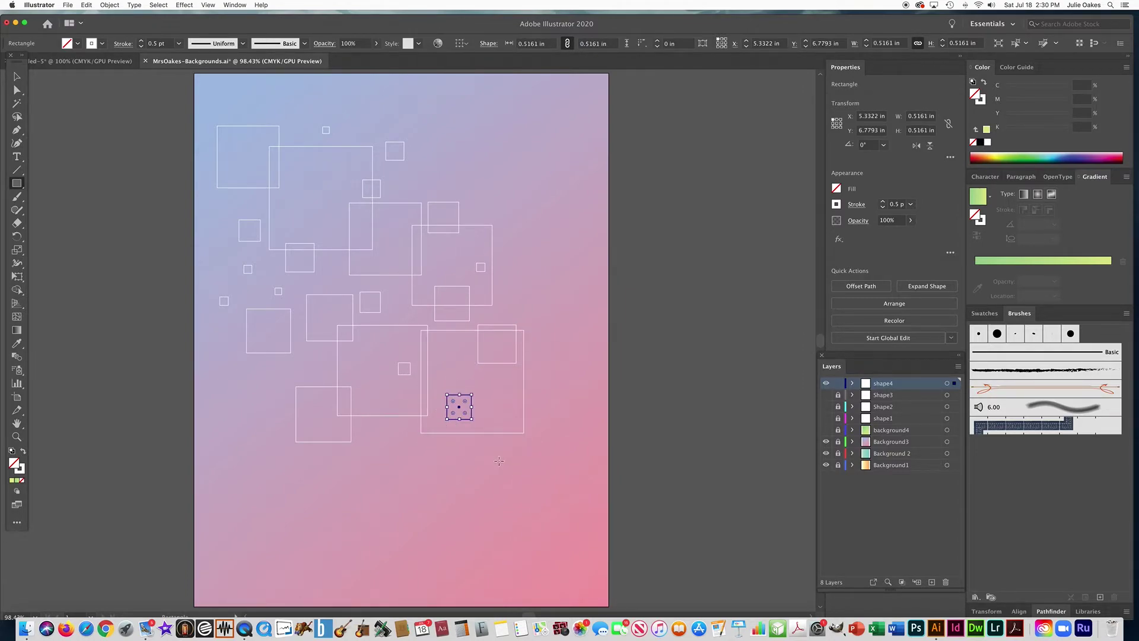
pyautogui.moveTo(498, 461); pyautogui.dragTo(480, 441)
pyautogui.moveTo(539, 357); pyautogui.dragTo(623, 440)
pyautogui.moveTo(554, 337); pyautogui.dragTo(582, 367)
pyautogui.moveTo(534, 290); pyautogui.dragTo(561, 318)
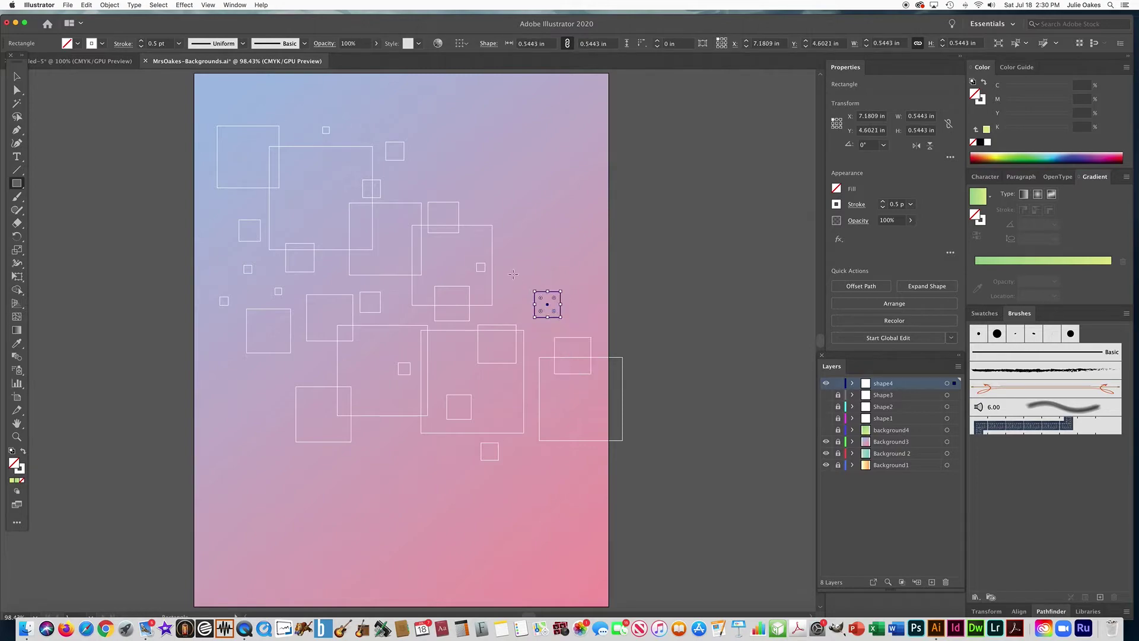
# Step: Add small and medium squares across the right side and lower half of the page
pyautogui.moveTo(509, 271); pyautogui.dragTo(542, 304)
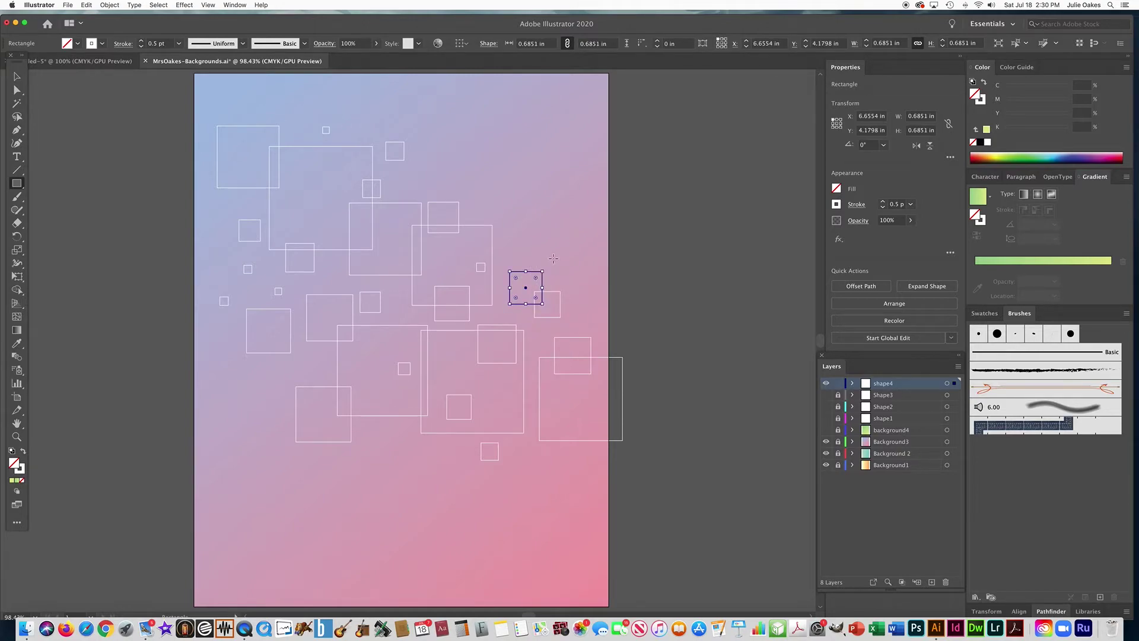
pyautogui.moveTo(553, 258); pyautogui.dragTo(586, 305)
pyautogui.moveTo(253, 367); pyautogui.dragTo(271, 385)
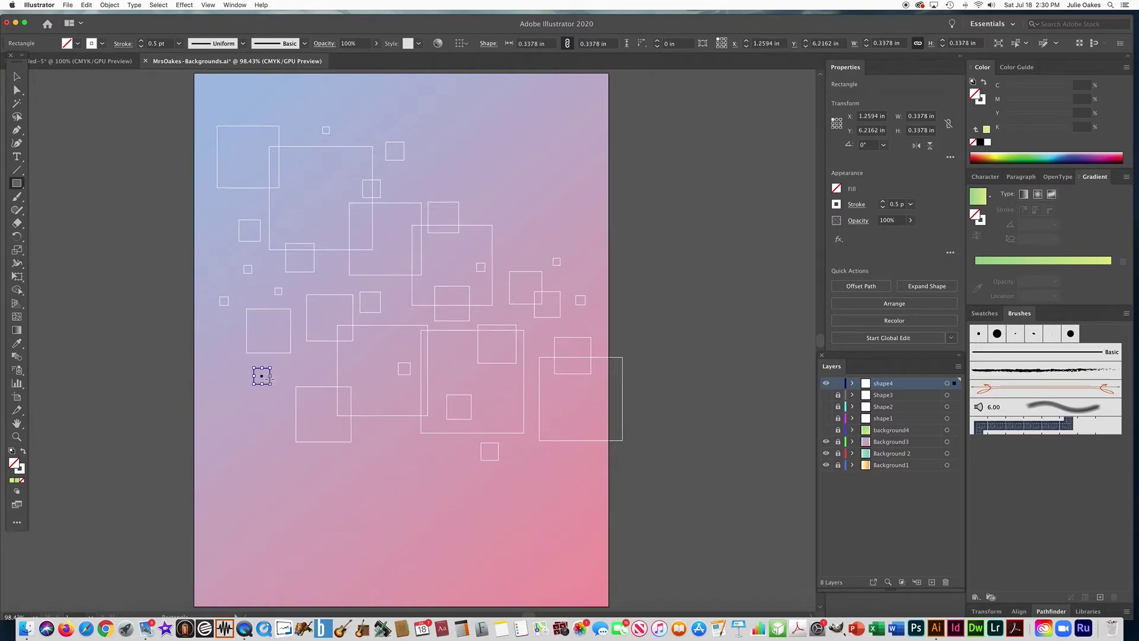
pyautogui.moveTo(366, 433); pyautogui.dragTo(495, 526)
pyautogui.moveTo(512, 447); pyautogui.dragTo(532, 467)
pyautogui.moveTo(586, 503)
pyautogui.mouseDown()
pyautogui.moveTo(535, 471)
pyautogui.moveTo(539, 455)
pyautogui.moveTo(533, 488)
pyautogui.moveTo(557, 515)
pyautogui.mouseUp()
pyautogui.moveTo(603, 548)
pyautogui.mouseDown()
pyautogui.moveTo(566, 511)
pyautogui.moveTo(564, 553)
pyautogui.moveTo(616, 596)
pyautogui.mouseUp()
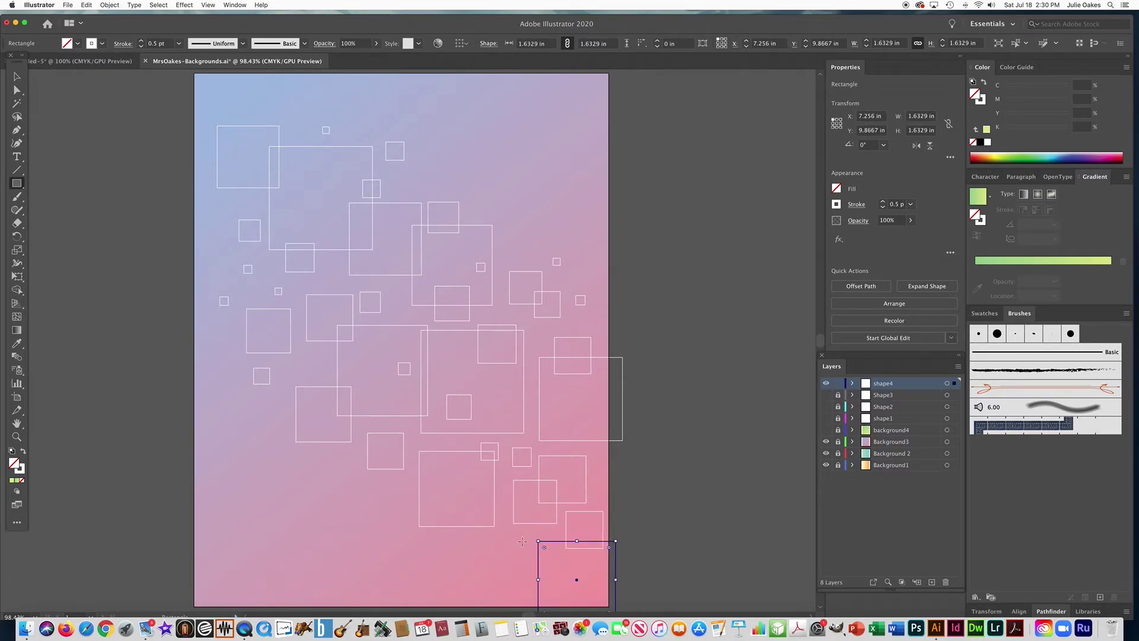
pyautogui.moveTo(526, 533); pyautogui.dragTo(506, 552)
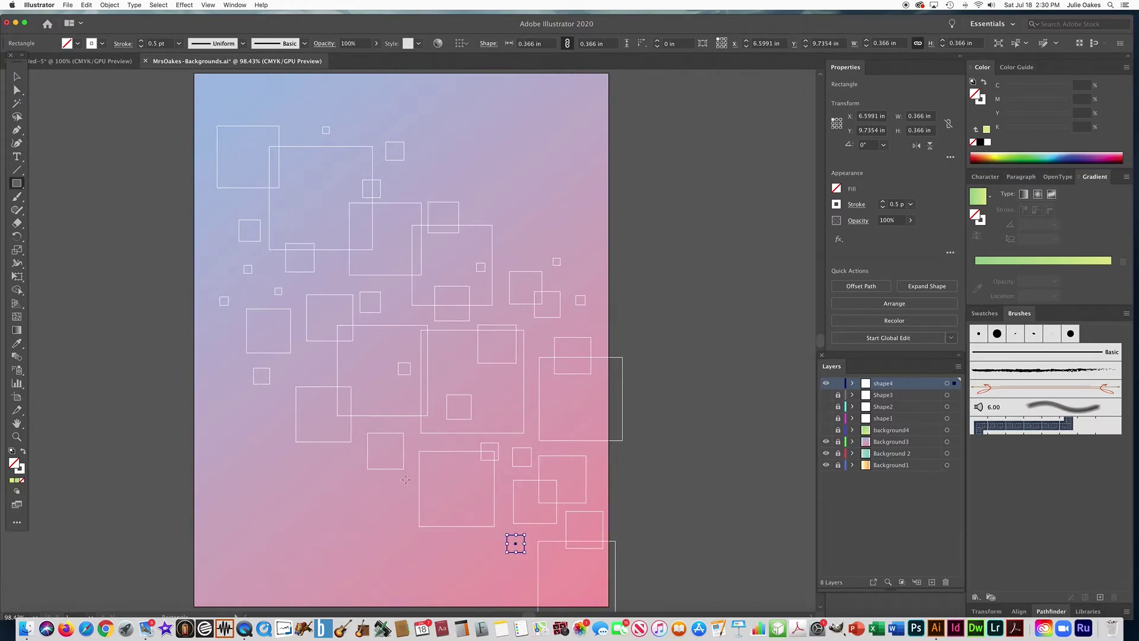
pyautogui.moveTo(407, 478); pyautogui.dragTo(388, 496)
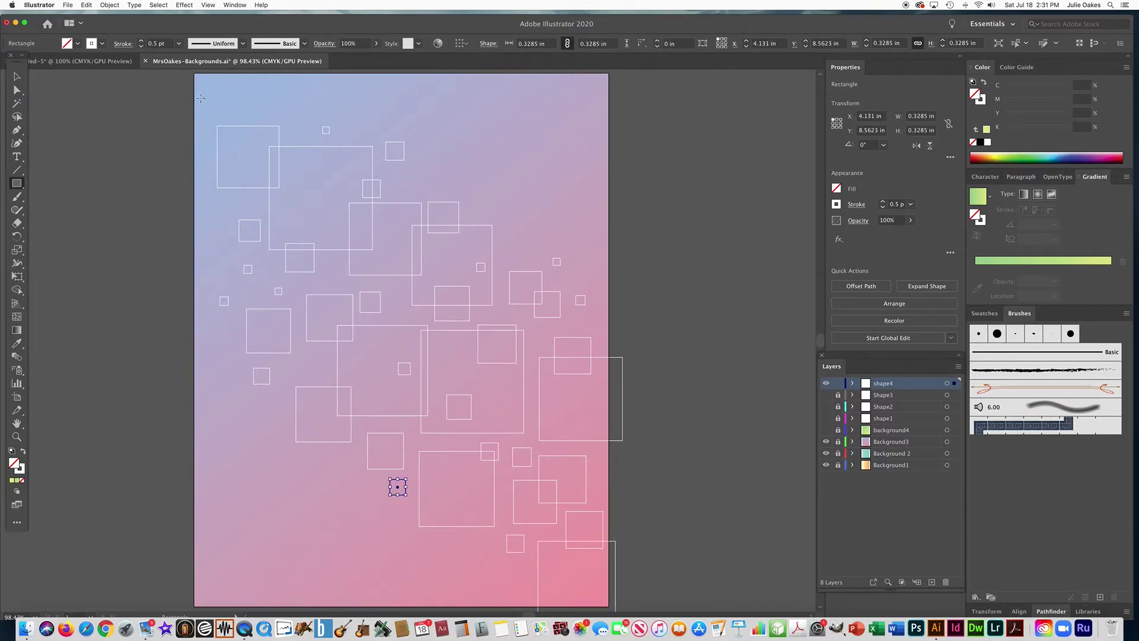
# Step: Scatter tiny squares around the top-left corner, upper middle and right side
pyautogui.moveTo(200, 98)
pyautogui.mouseDown()
pyautogui.moveTo(214, 111)
pyautogui.moveTo(237, 84)
pyautogui.moveTo(239, 106)
pyautogui.mouseUp()
pyautogui.moveTo(292, 156); pyautogui.dragTo(299, 163)
pyautogui.moveTo(210, 204); pyautogui.dragTo(214, 208)
pyautogui.moveTo(301, 215); pyautogui.dragTo(309, 222)
pyautogui.moveTo(432, 247); pyautogui.dragTo(437, 252)
pyautogui.moveTo(511, 216); pyautogui.dragTo(517, 221)
pyautogui.moveTo(590, 322); pyautogui.dragTo(593, 325)
pyautogui.moveTo(555, 200); pyautogui.dragTo(563, 208)
pyautogui.moveTo(471, 157); pyautogui.dragTo(486, 173)
# Step: Add tiny squares on the lower left and a small one near the bottom
pyautogui.moveTo(256, 444); pyautogui.dragTo(259, 448)
pyautogui.moveTo(318, 490); pyautogui.dragTo(369, 522)
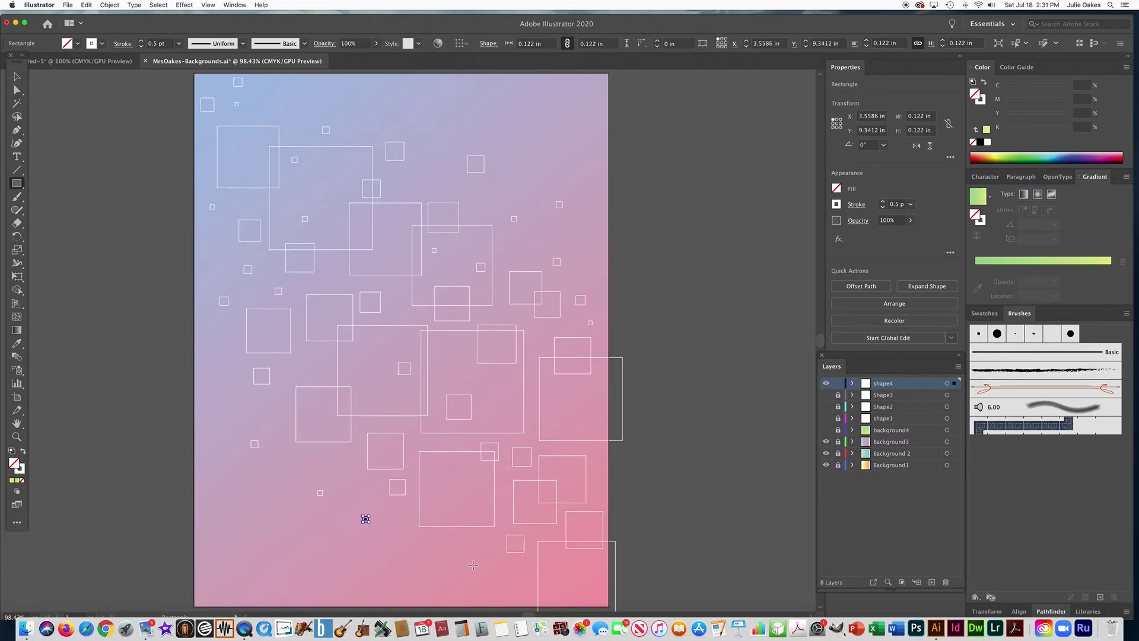
pyautogui.moveTo(473, 565); pyautogui.dragTo(455, 548)
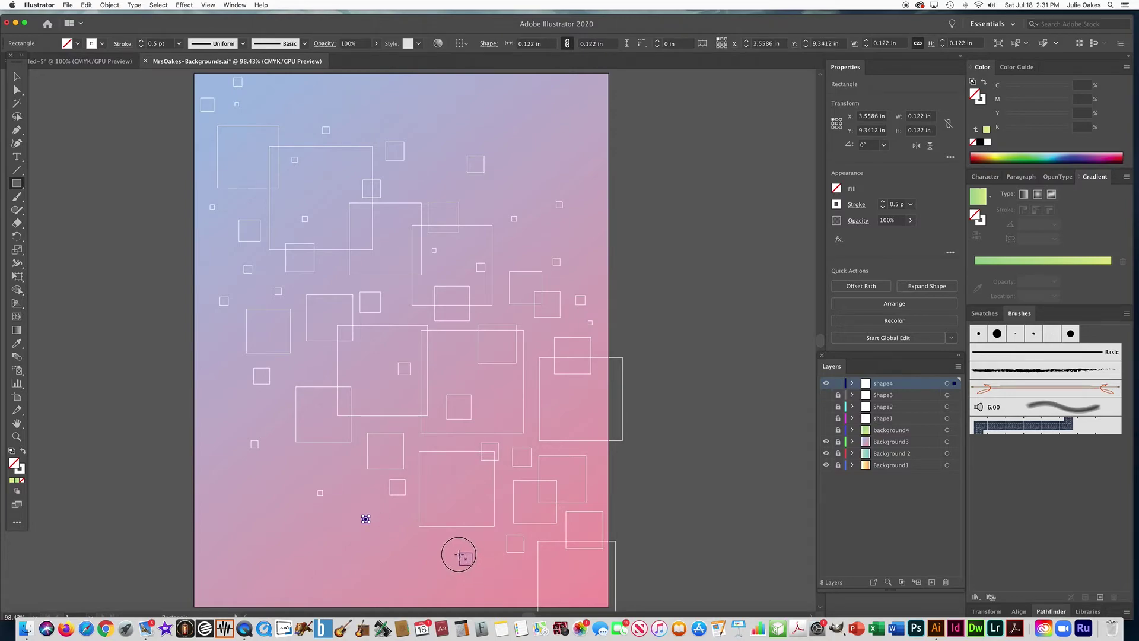
pyautogui.click(16, 76)
# Step: Delete the large square right of centre
pyautogui.click(114, 143)
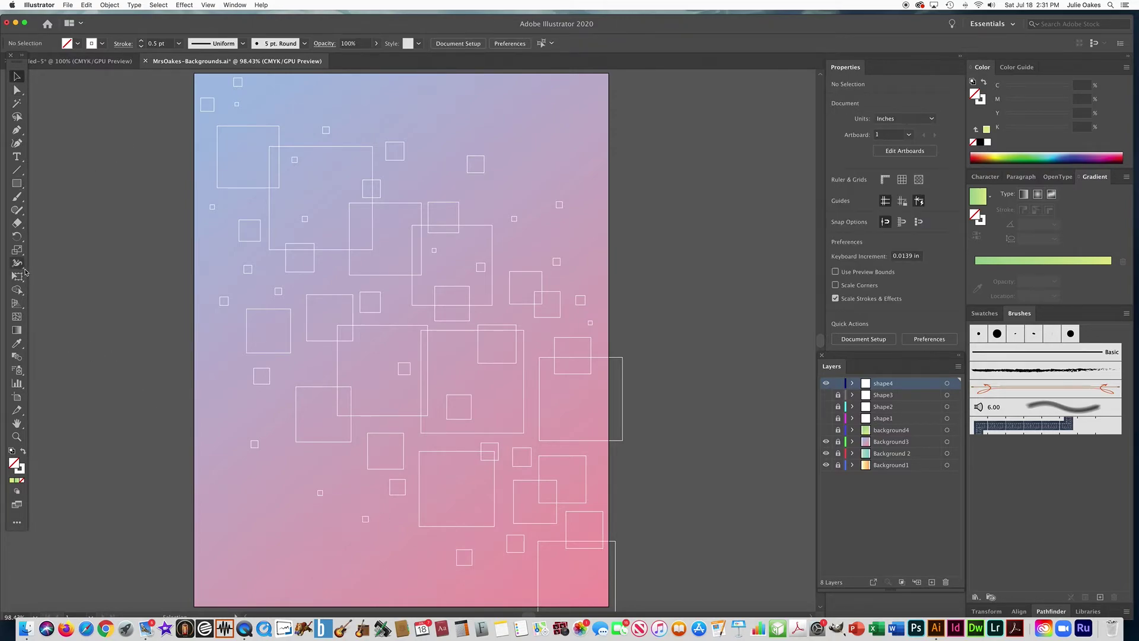
pyautogui.click(433, 433)
pyautogui.press('Delete')
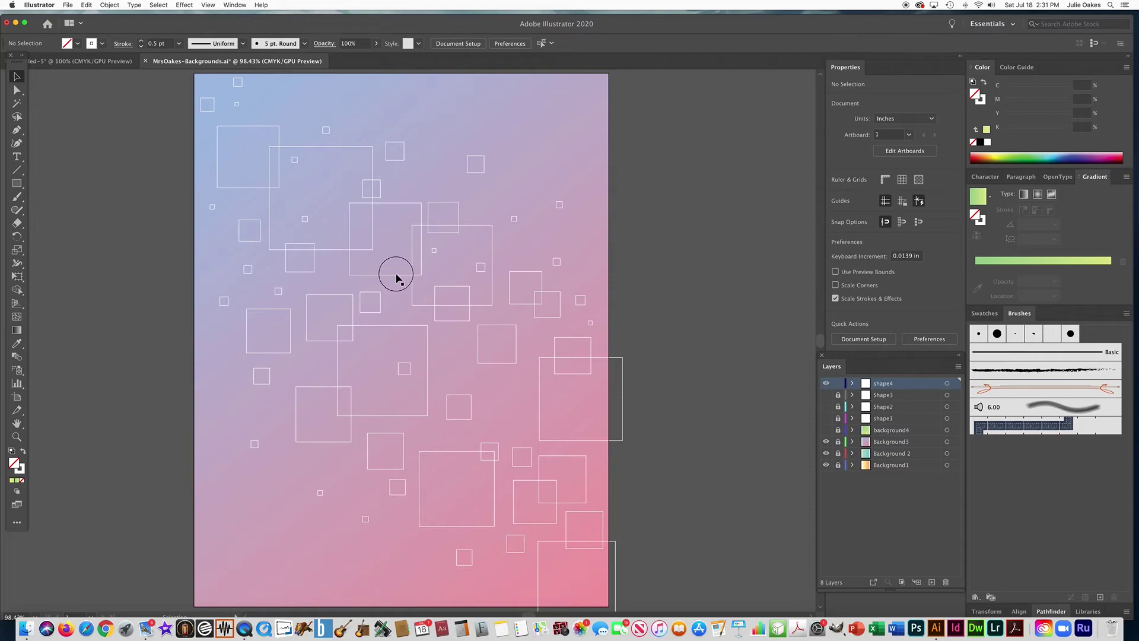
# Step: Shrink the upper-cluster 1.5203 in square evenly to 1.0724 in and nudge it slightly lower
pyautogui.click(394, 275)
pyautogui.moveTo(422, 275); pyautogui.dragTo(399, 263)
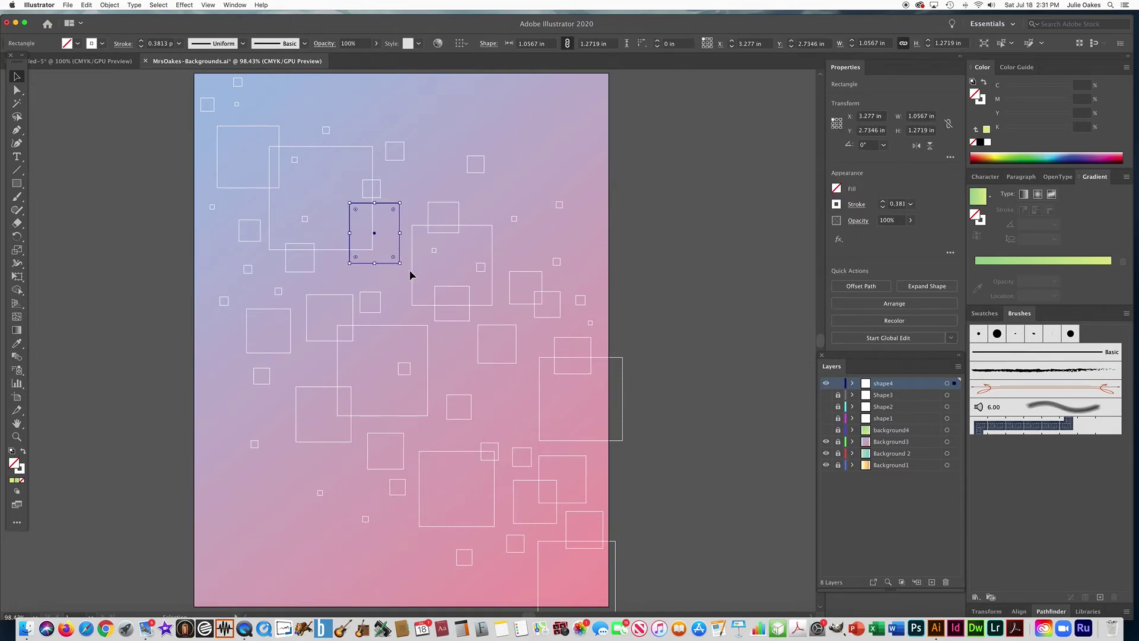
pyautogui.press('cmd+z')
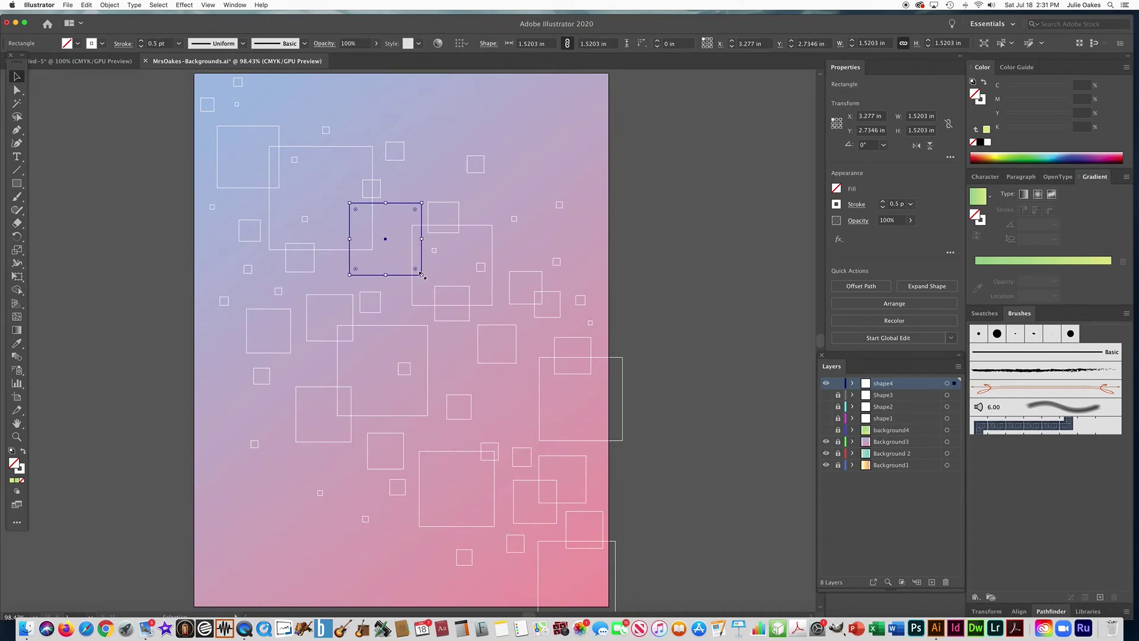
pyautogui.moveTo(422, 275); pyautogui.dragTo(400, 253)
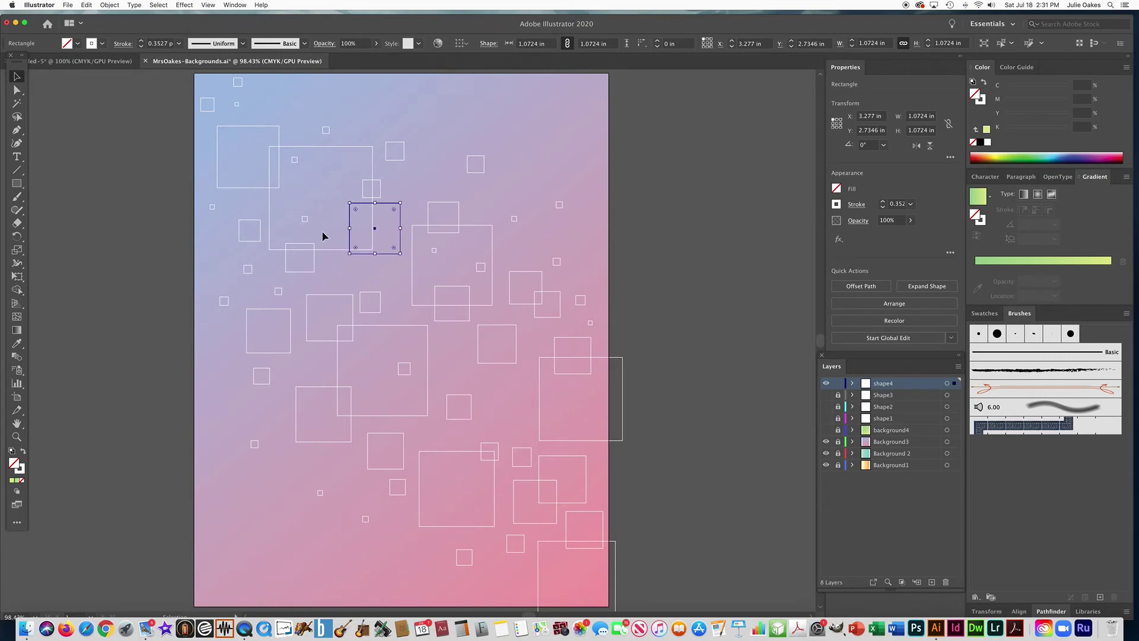
pyautogui.moveTo(390, 207); pyautogui.dragTo(388, 229)
pyautogui.click(173, 320)
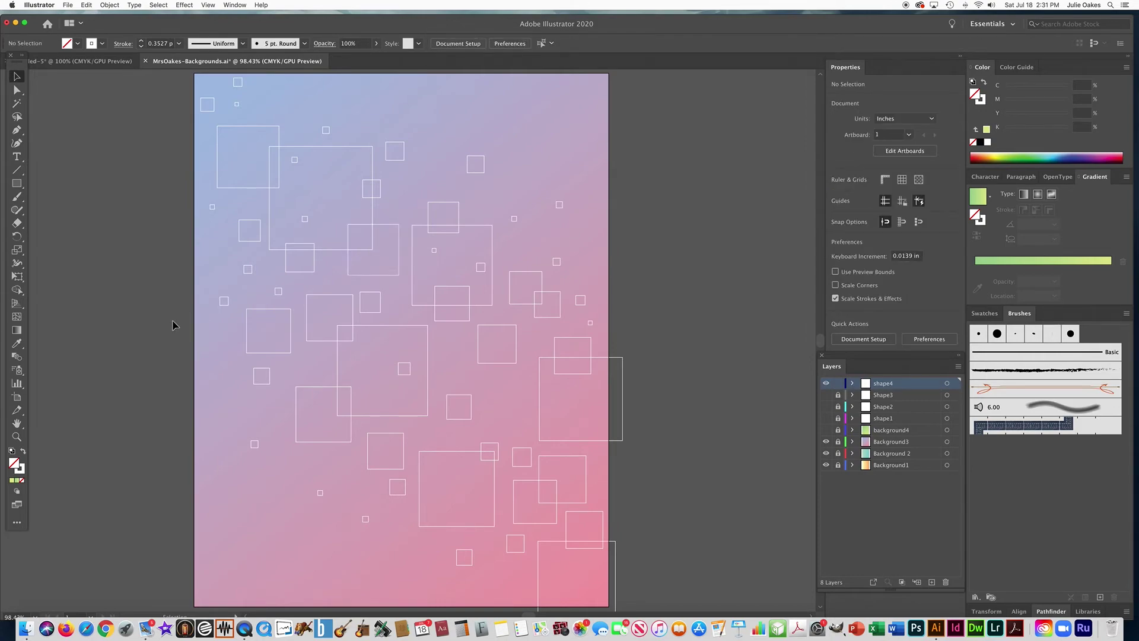
# Step: Preview in Presentation Mode and hide Background3 and Background 2 to reveal the yellow-to-orange gradient
pyautogui.click(16, 505)
pyautogui.click(39, 514)
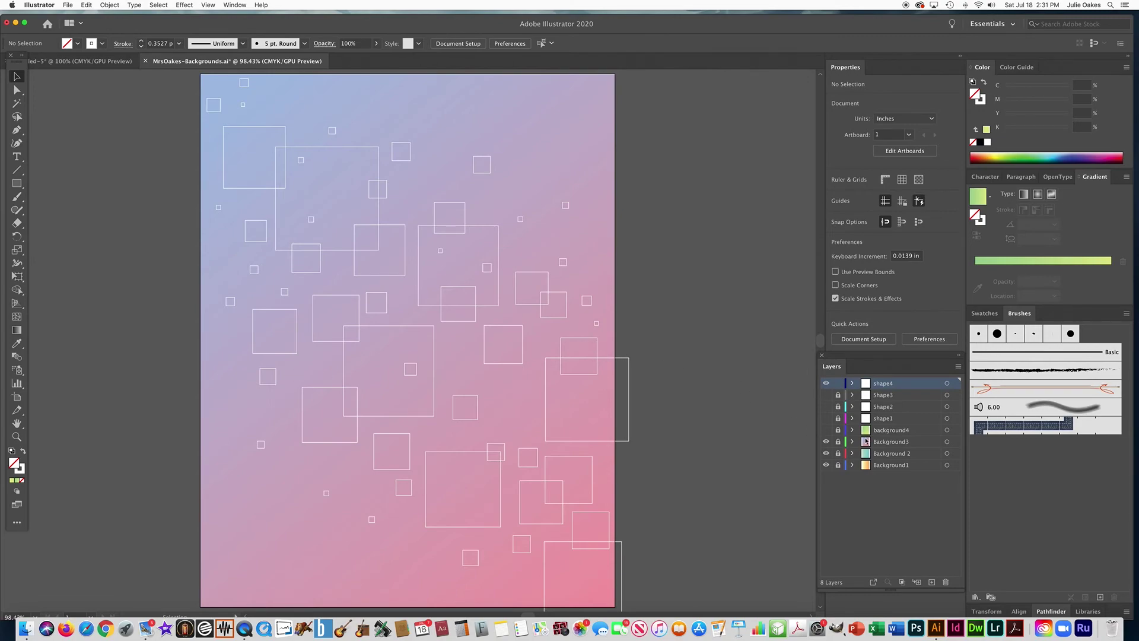
pyautogui.click(826, 442)
pyautogui.click(825, 453)
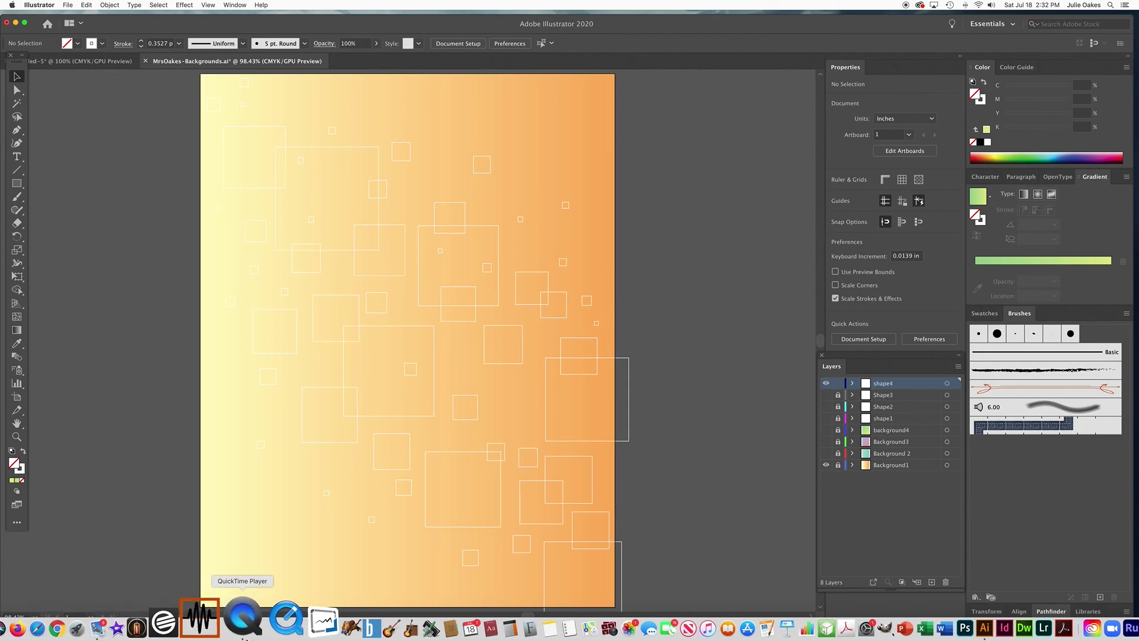
pyautogui.click(239, 624)
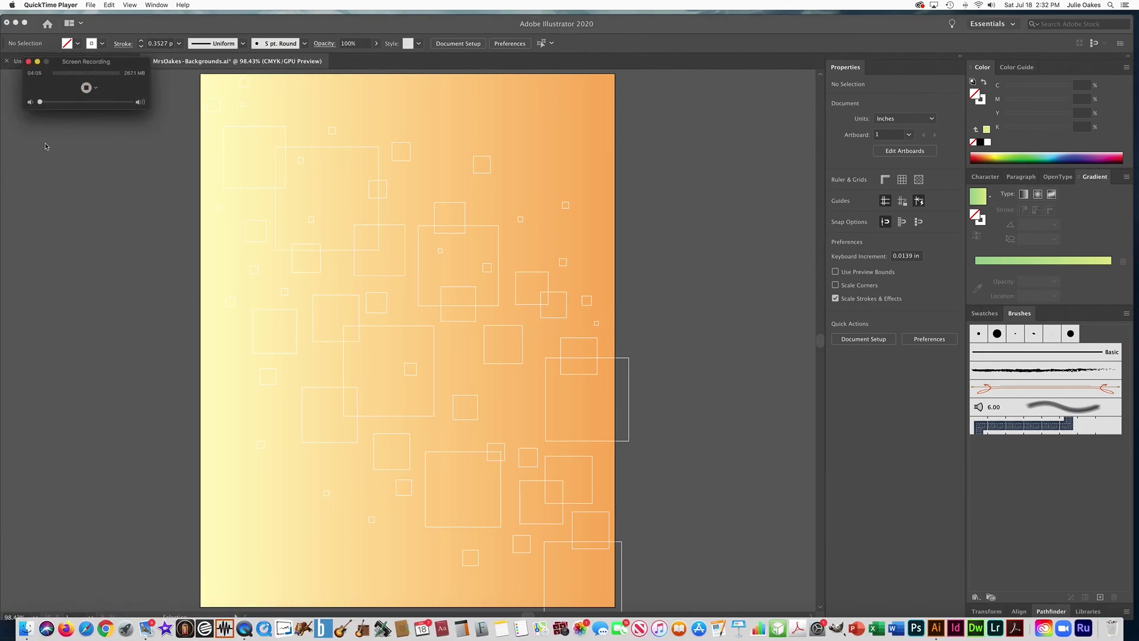